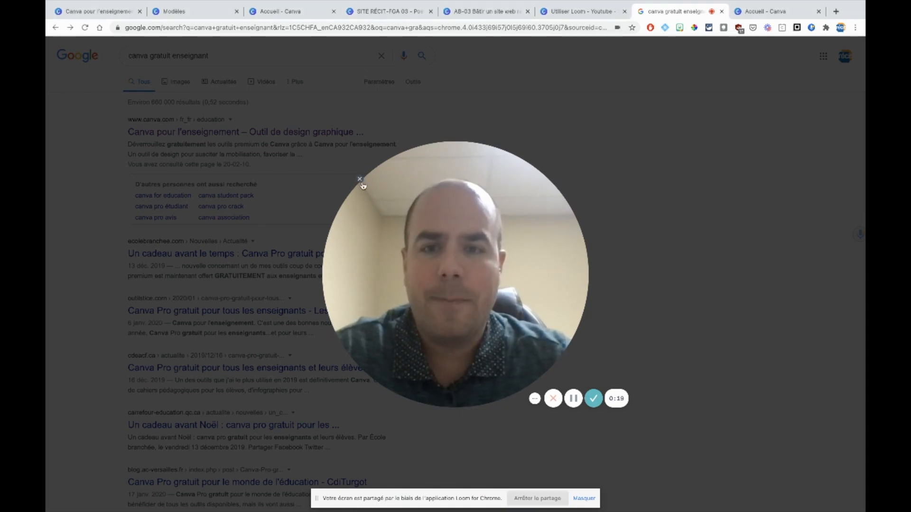
Step: Switch to the Canva home page and look through the recommended templates for teaching
left_click(359, 179)
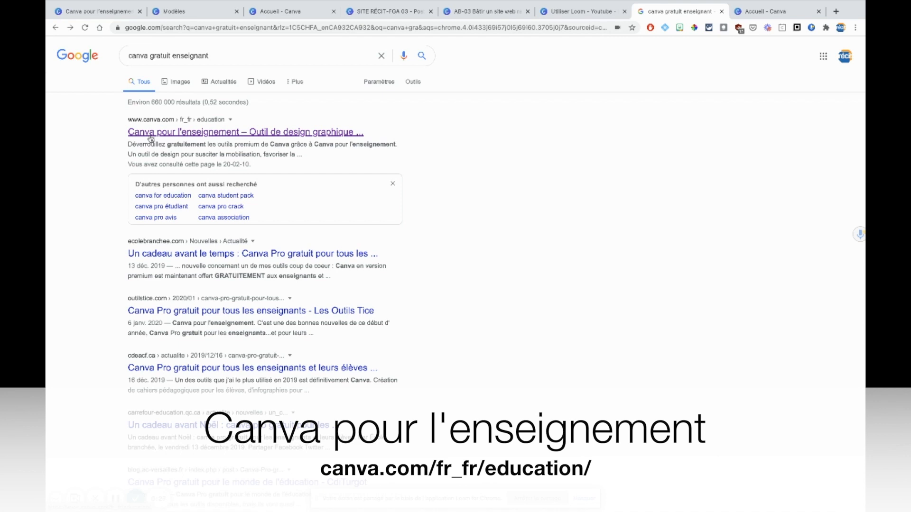
left_click(117, 13)
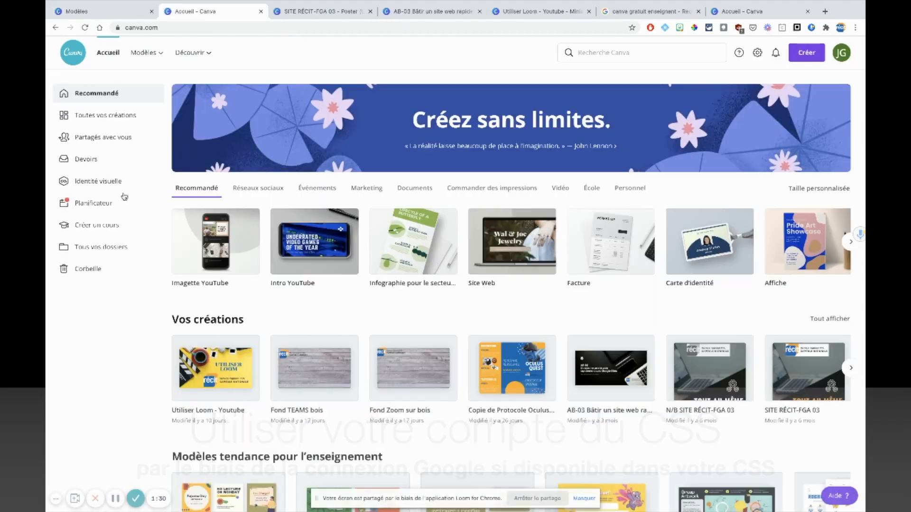
mouse_move(138, 56)
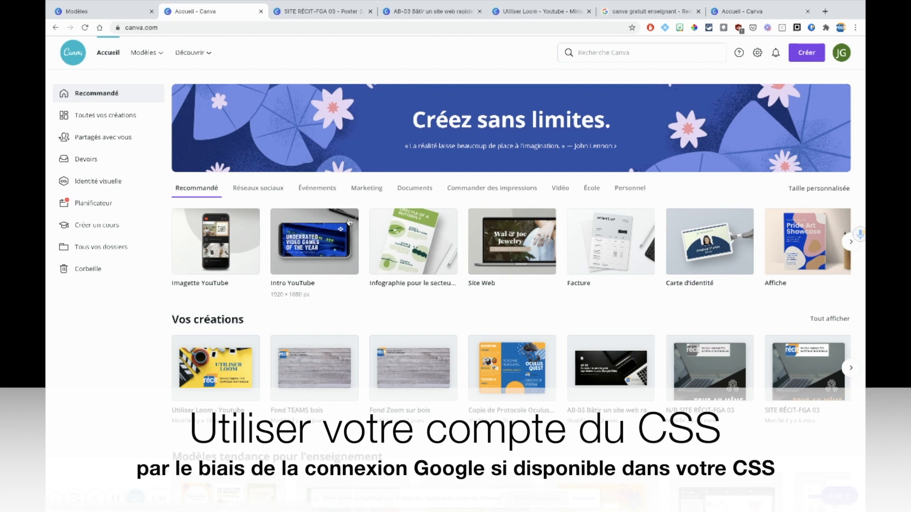
scroll(350, 222, "down", 10)
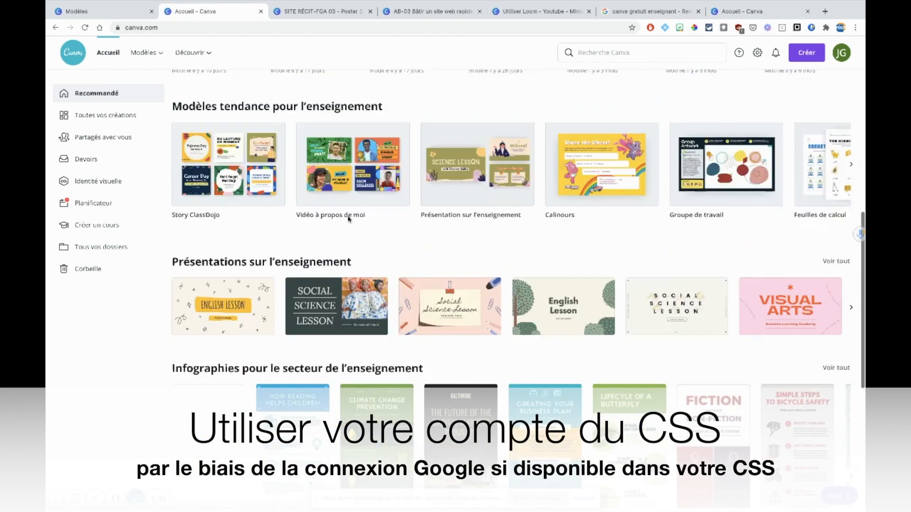
scroll(348, 219, "down", 1)
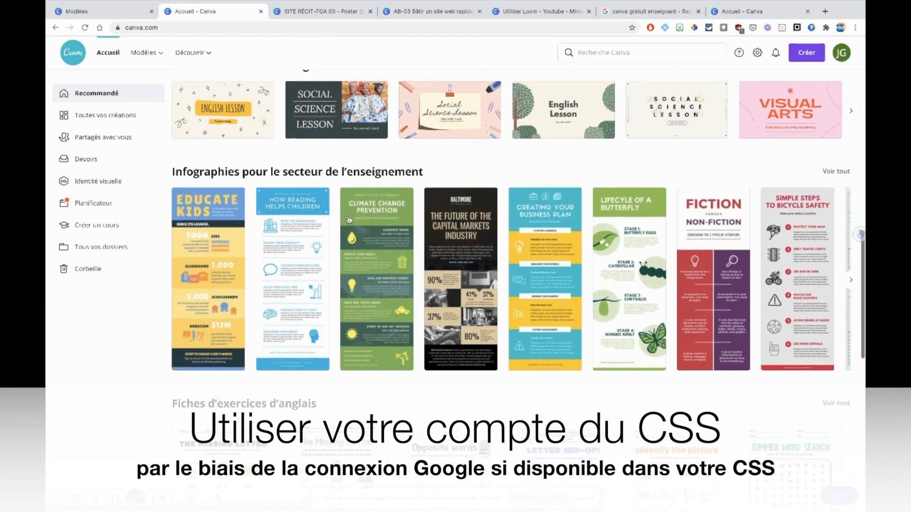
scroll(348, 219, "up", 11)
Step: Show all of the account's own designs and open the Utiliser Loom - Youtube design
left_click(154, 54)
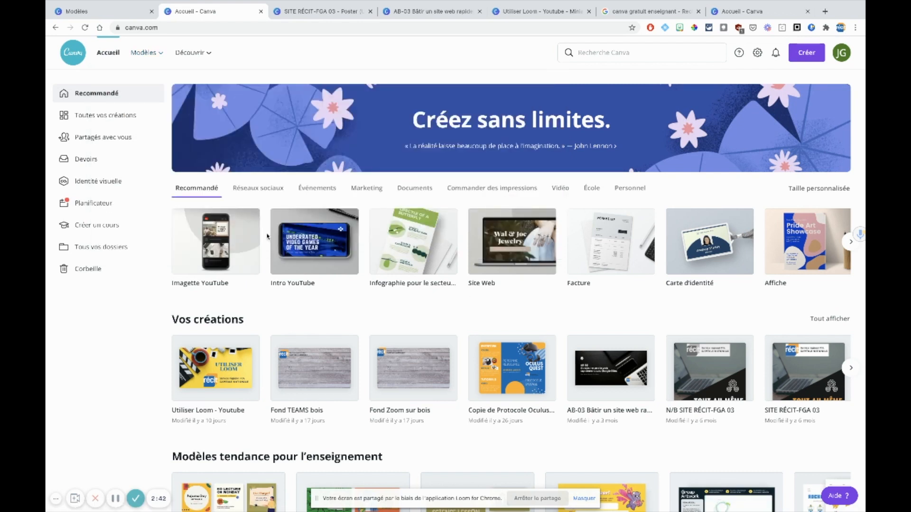
left_click(198, 322)
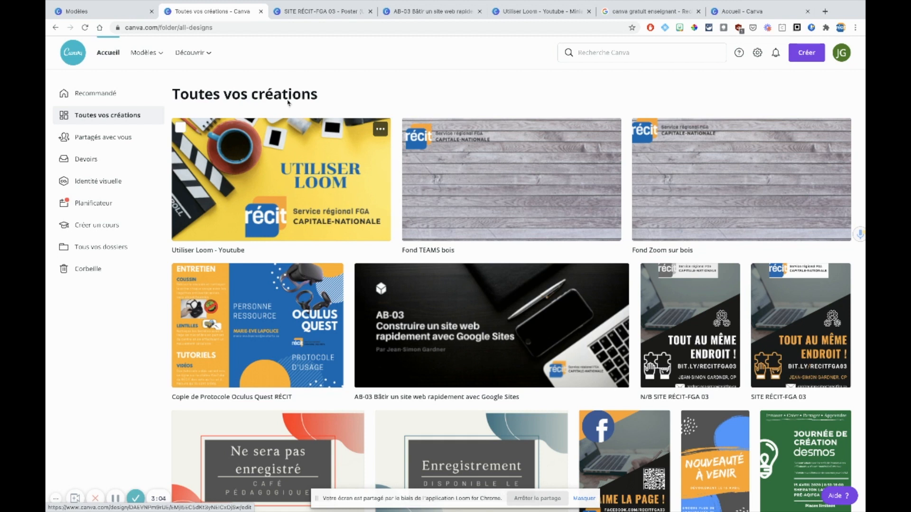
left_click(326, 152)
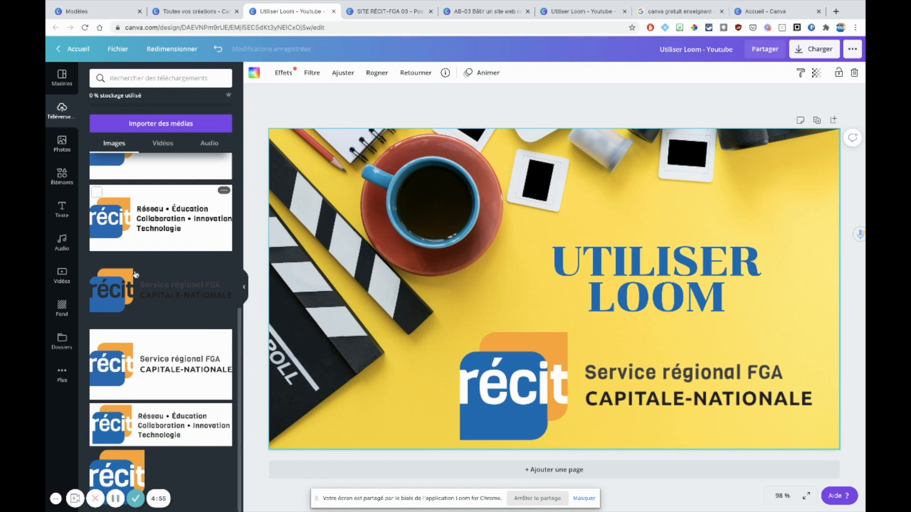
Step: Add the transparent Service régional FGA Capitale-Nationale logo from the uploads, scale it down slightly and place it across the title
left_click(136, 289)
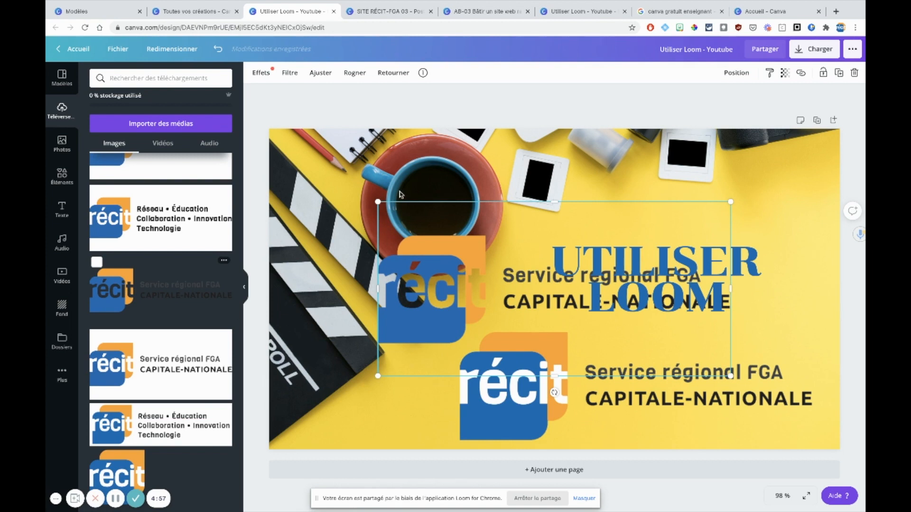
left_click_drag(378, 201, 578, 352)
left_click_drag(592, 312, 401, 217)
left_click_drag(430, 295, 468, 265)
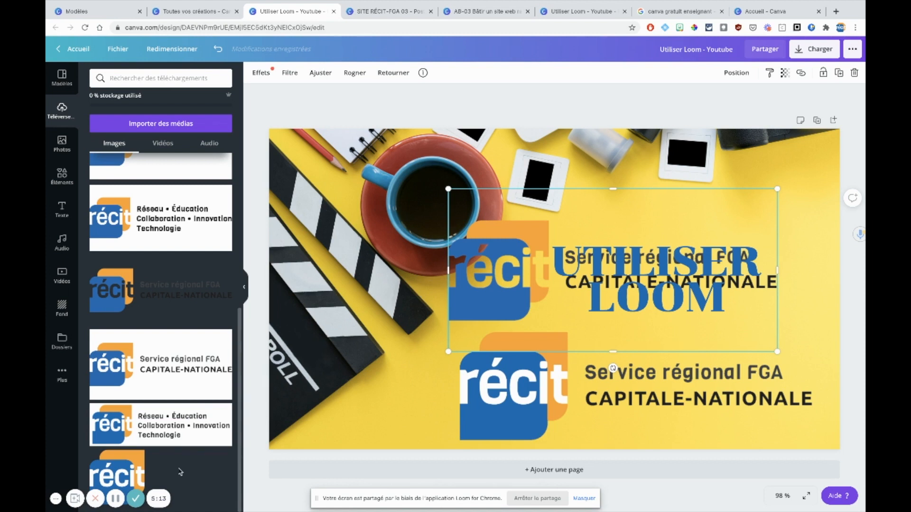
Step: Overlay the standalone récit logo from the uploads on the added transparent logo, and delete both added logos
left_click(126, 473)
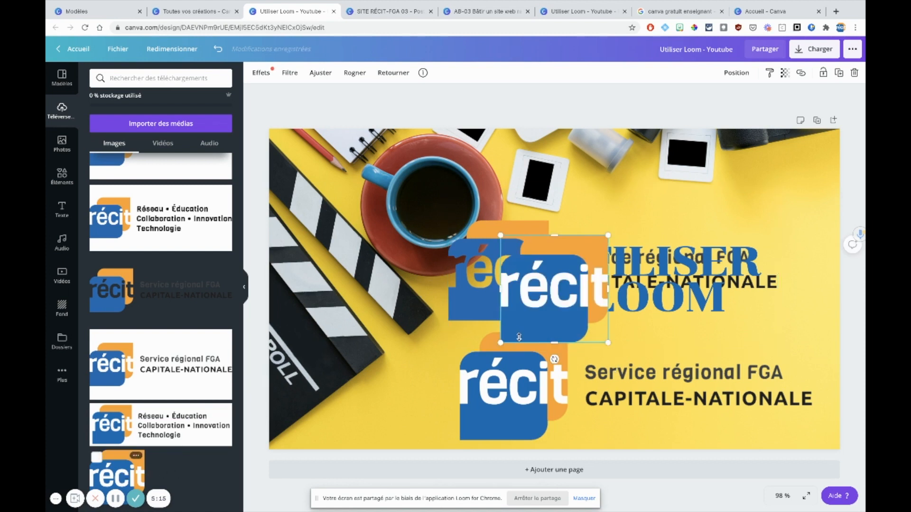
left_click_drag(564, 284, 504, 268)
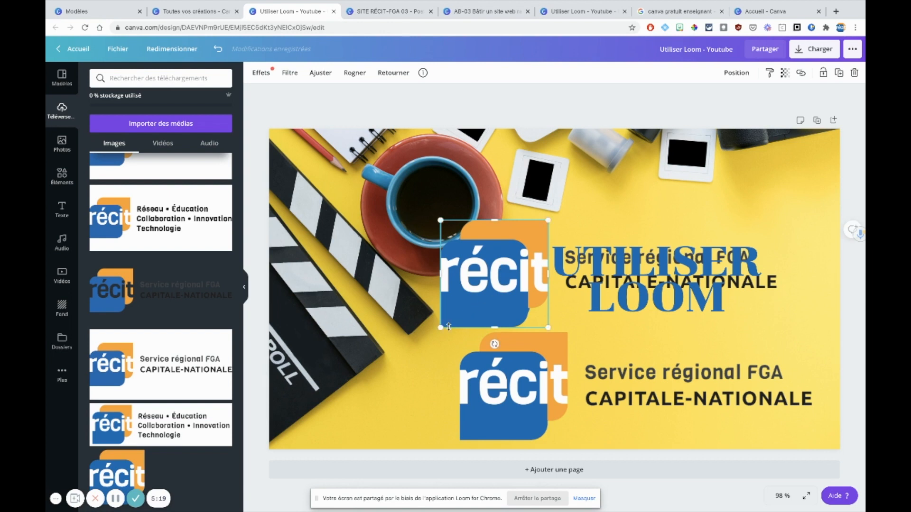
left_click_drag(440, 330, 448, 322)
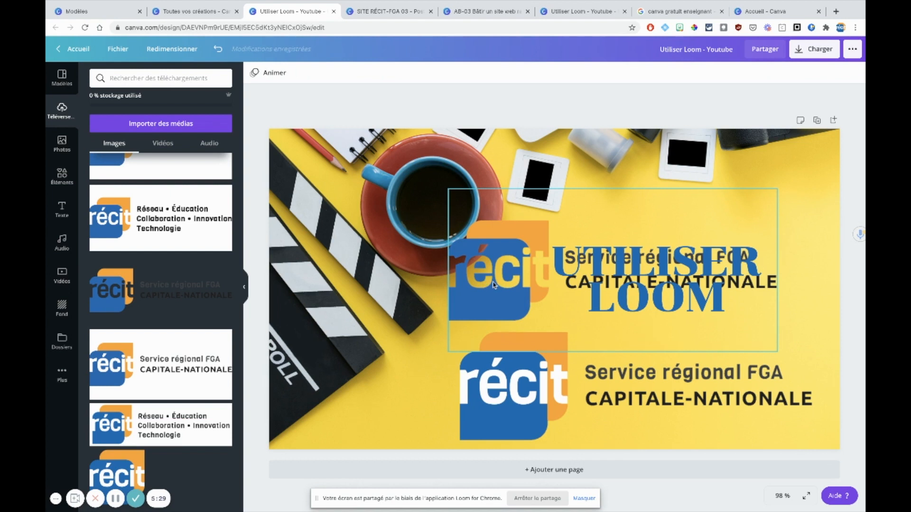
key("Delete")
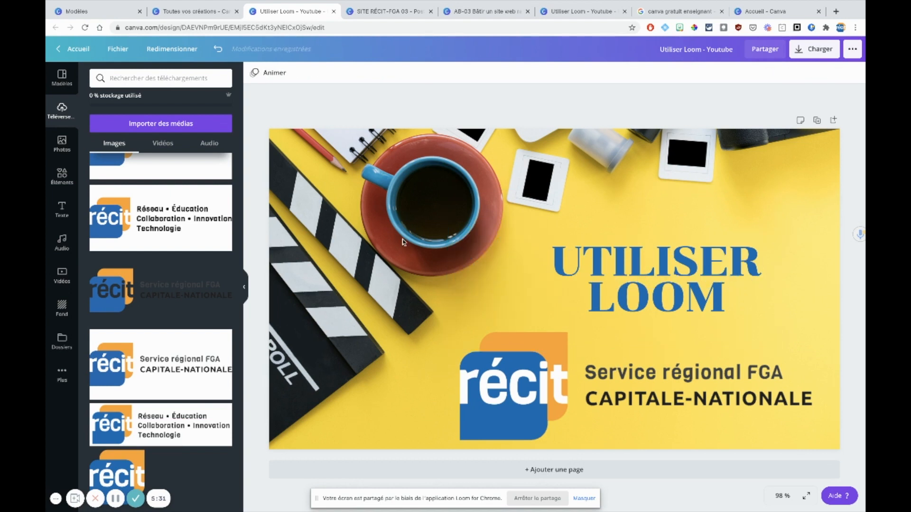
left_click(417, 410)
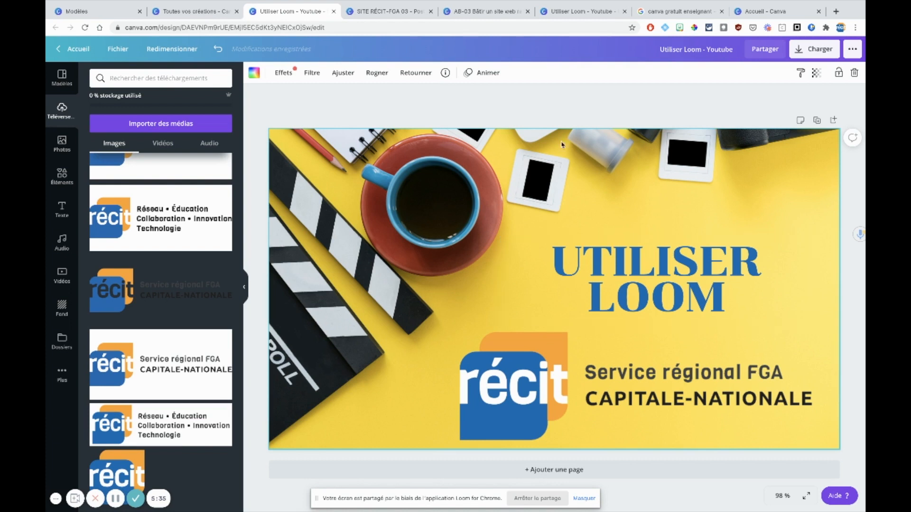
Step: Return to the list of all designs and show the available actions for Fond Zoom sur bois
left_click(171, 14)
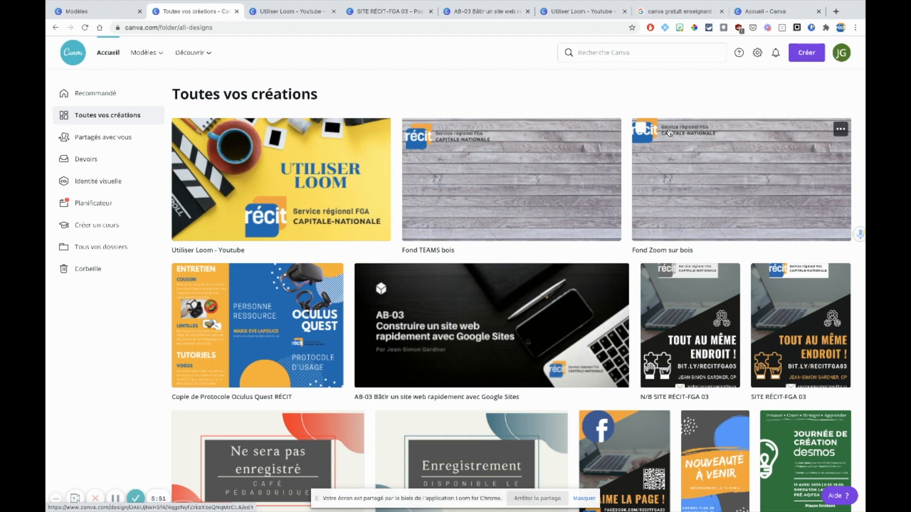
left_click(841, 131)
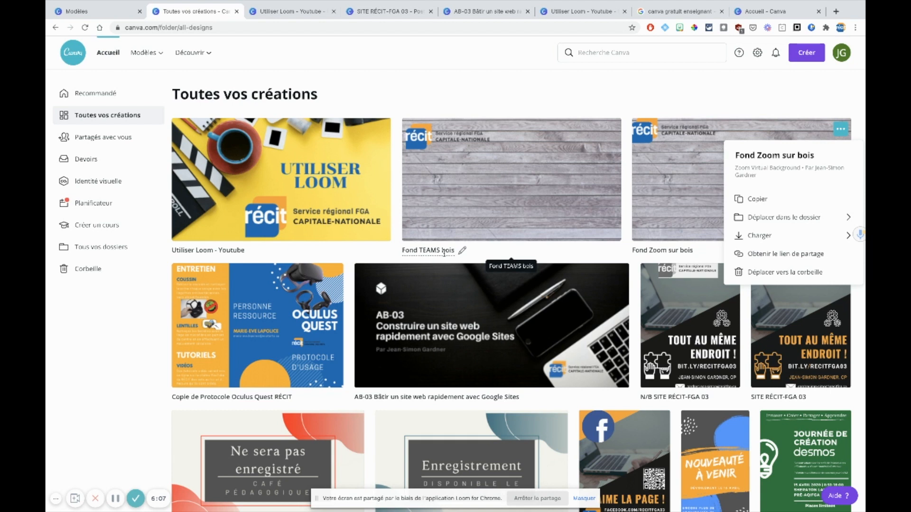
Step: Open the Copie de Protocole Oculus Quest RÉCIT brochure and view both of its pages
left_click(288, 316)
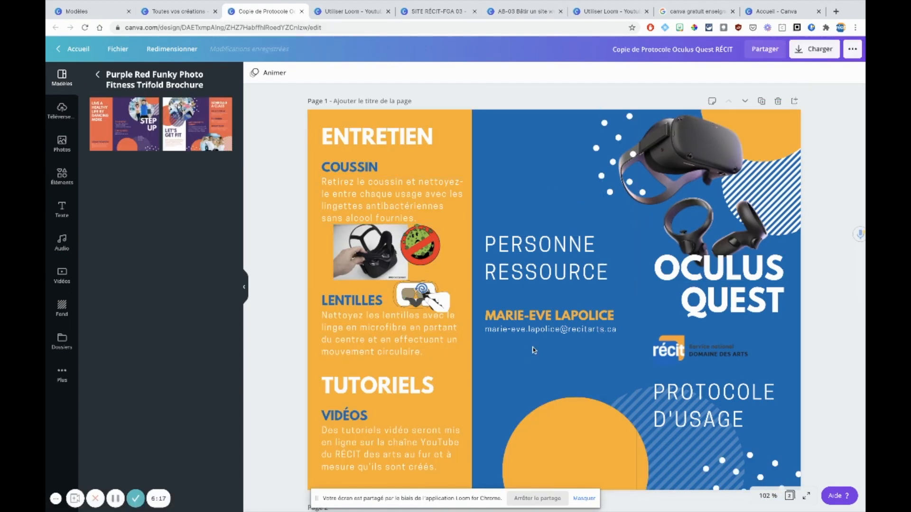
scroll(533, 350, "down", 8)
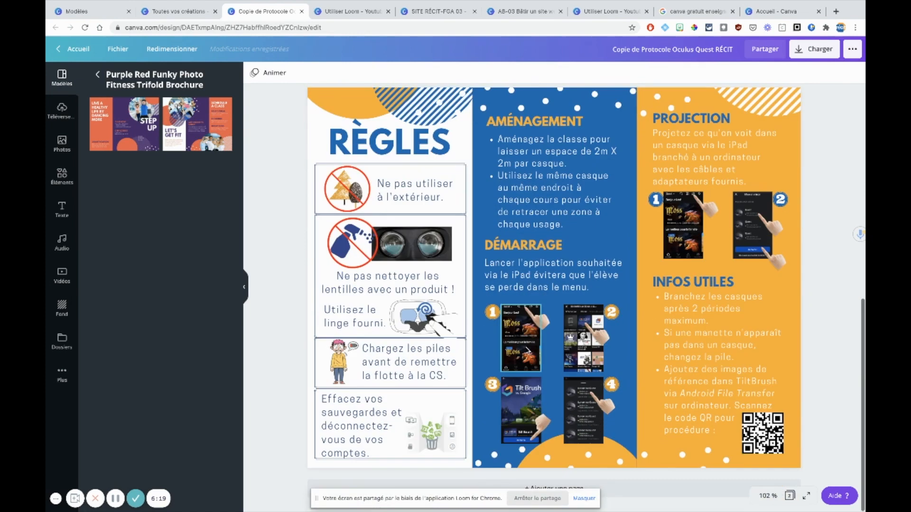
scroll(528, 351, "up", 8)
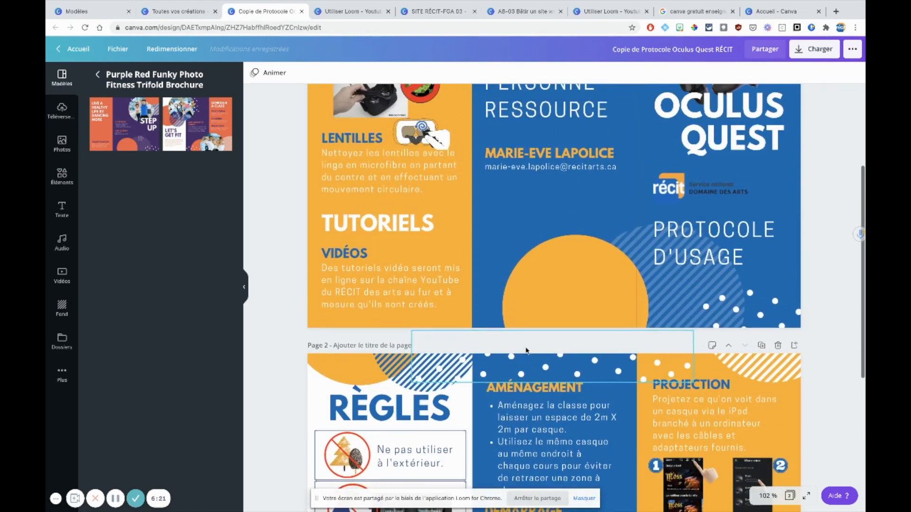
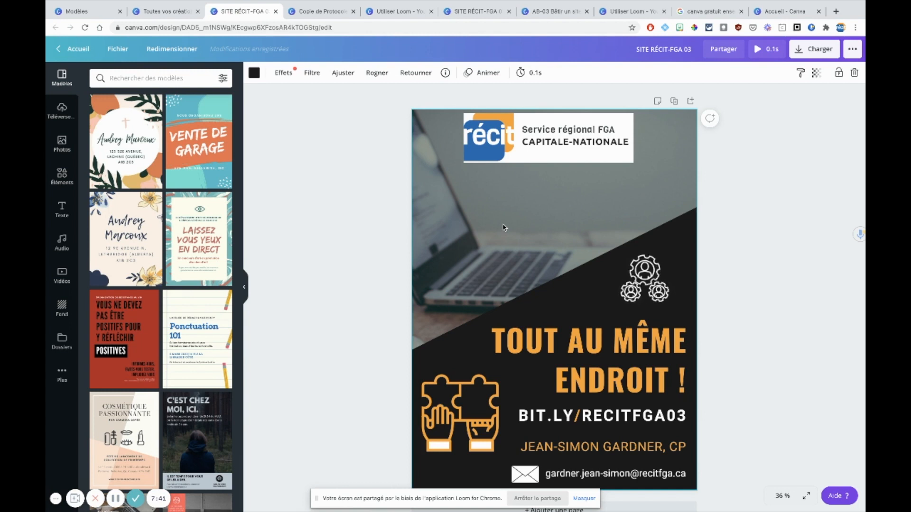
Step: Open the laptop background photo of the SITE RÉCIT-FGA 03 poster for cropping and exit the crop
double_click(503, 225)
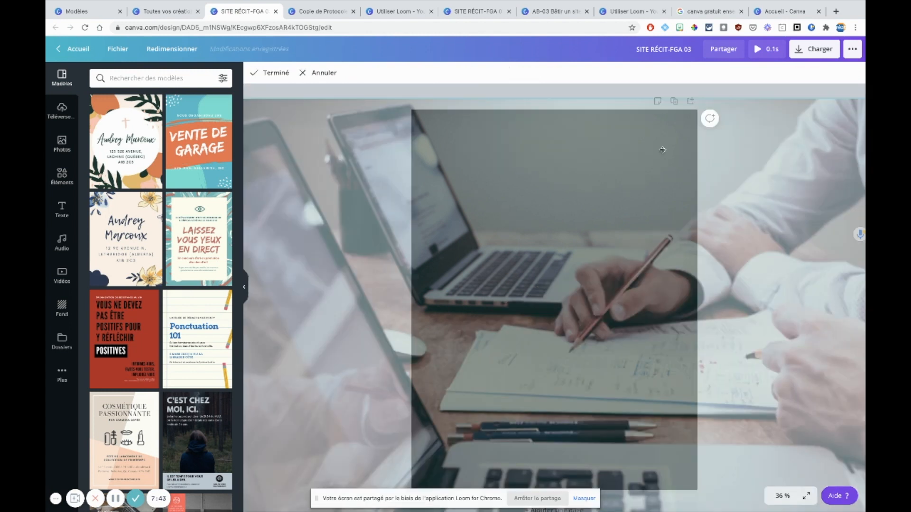
left_click(650, 91)
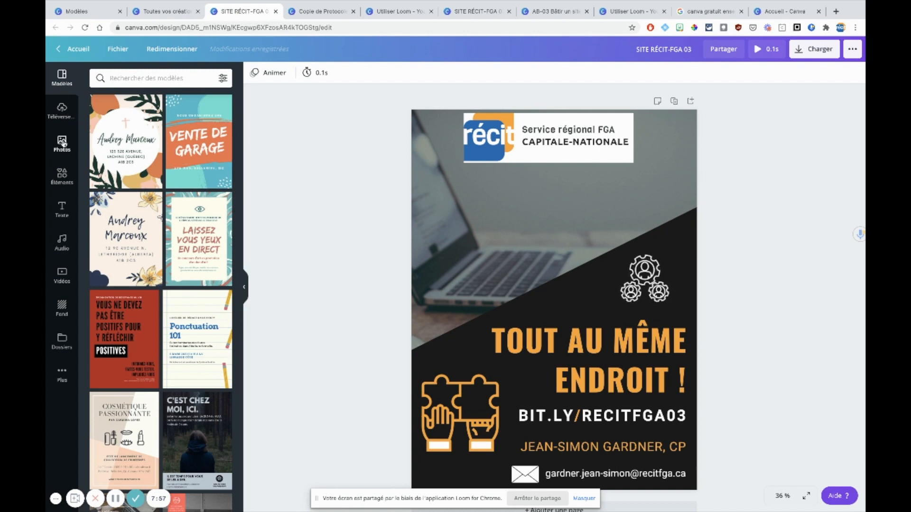
Step: Search the elements for "collaborate", add the handshake icon and place it just below the poster's récit logo
left_click(62, 174)
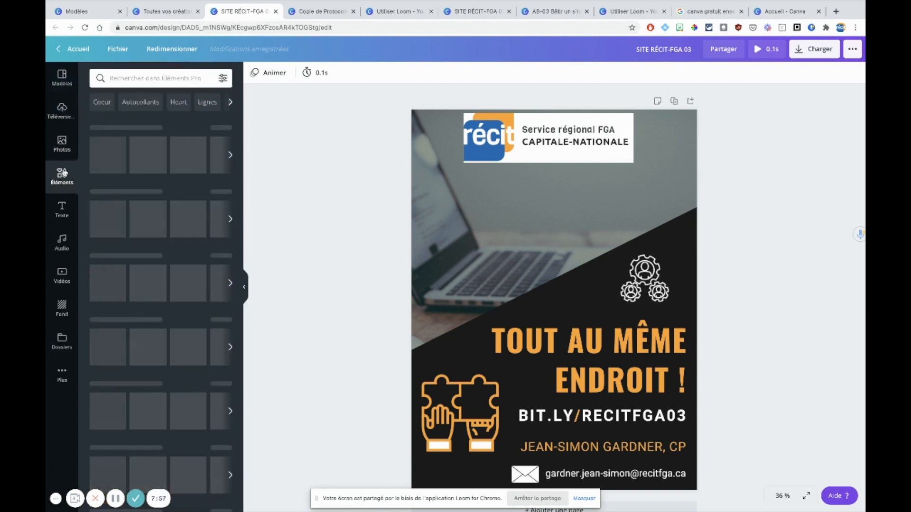
left_click(120, 77)
type("collaborate")
key("Return")
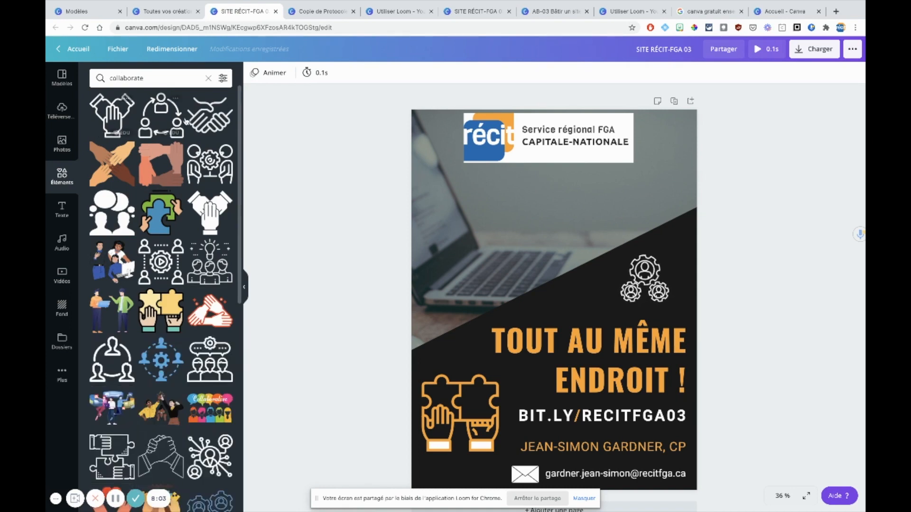
left_click(215, 120)
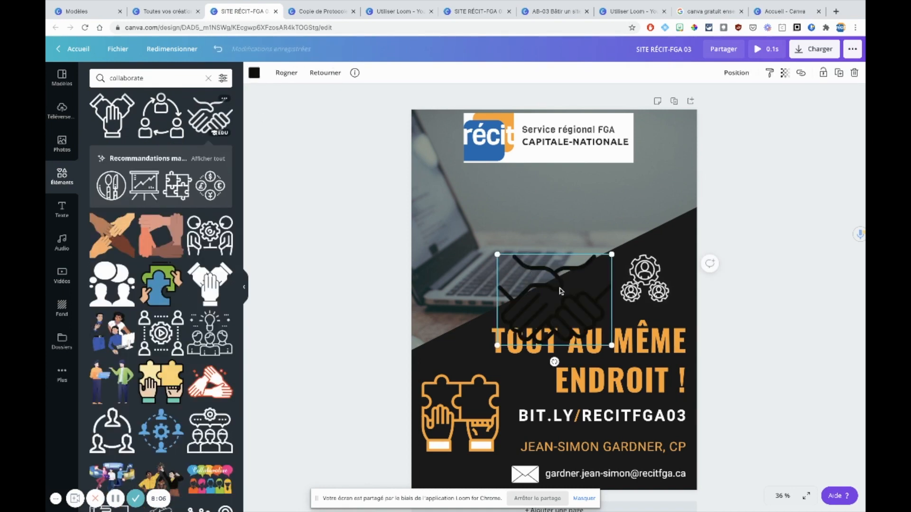
left_click_drag(550, 303, 518, 216)
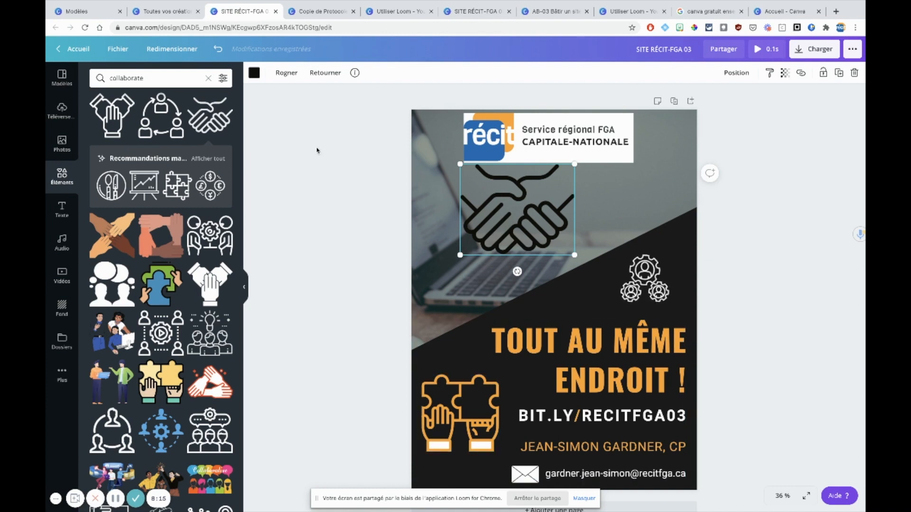
Step: Recolour the handshake icon with the photo's orange and shrink it to sit beside the white gears icon
left_click(254, 73)
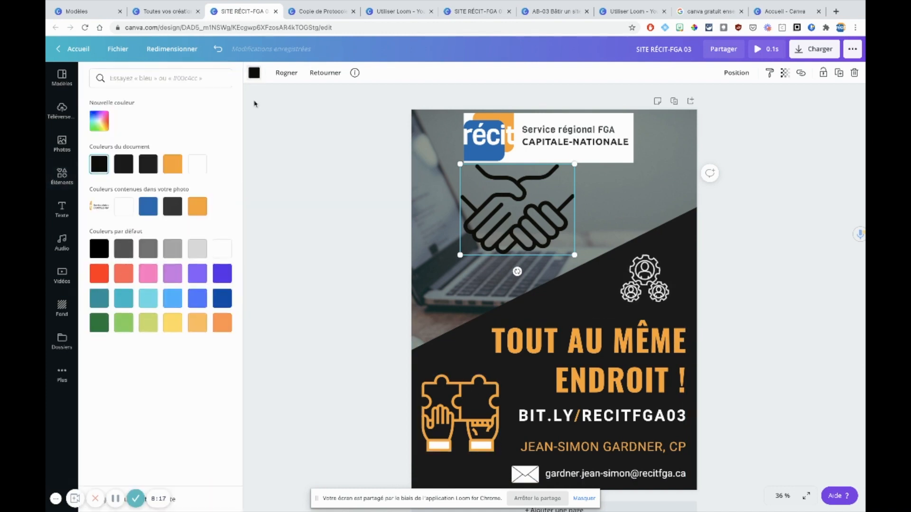
left_click(198, 205)
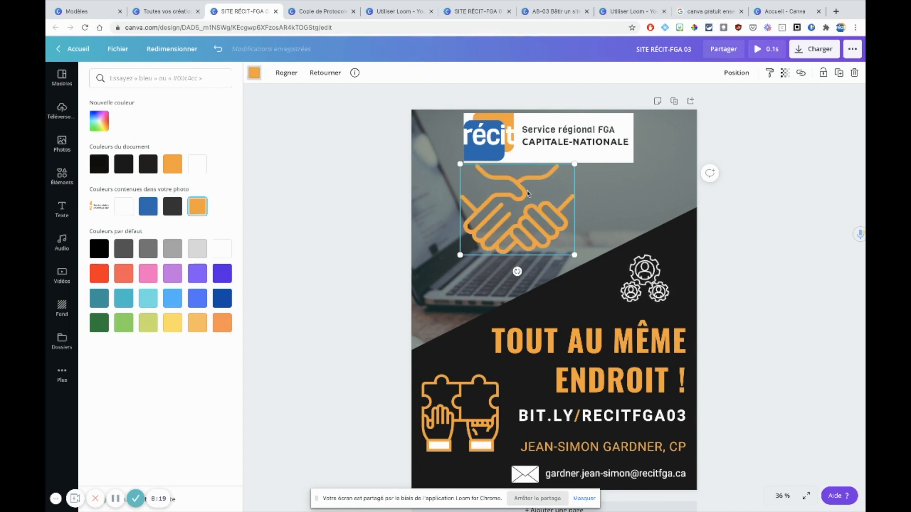
left_click_drag(458, 165, 576, 302)
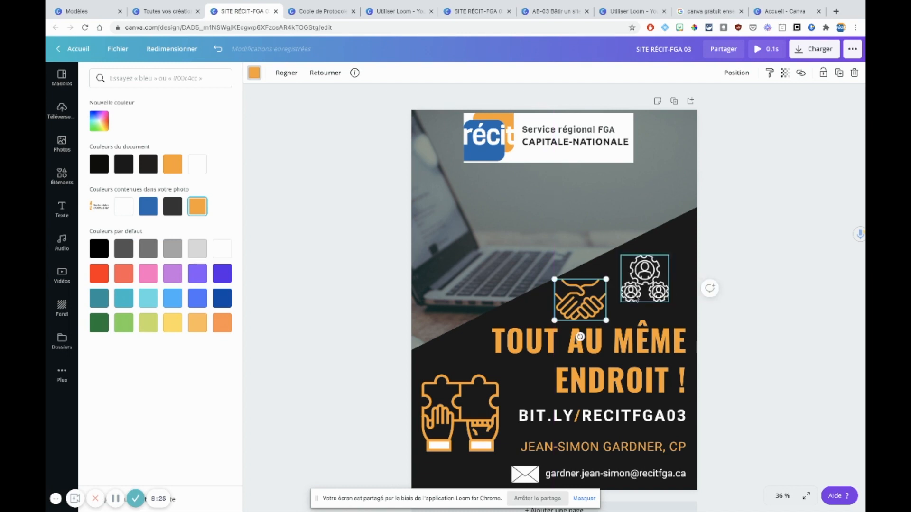
Step: Delete the handshake icon, and select the contact e-mail text at the poster's bottom before deselecting it
key("Delete")
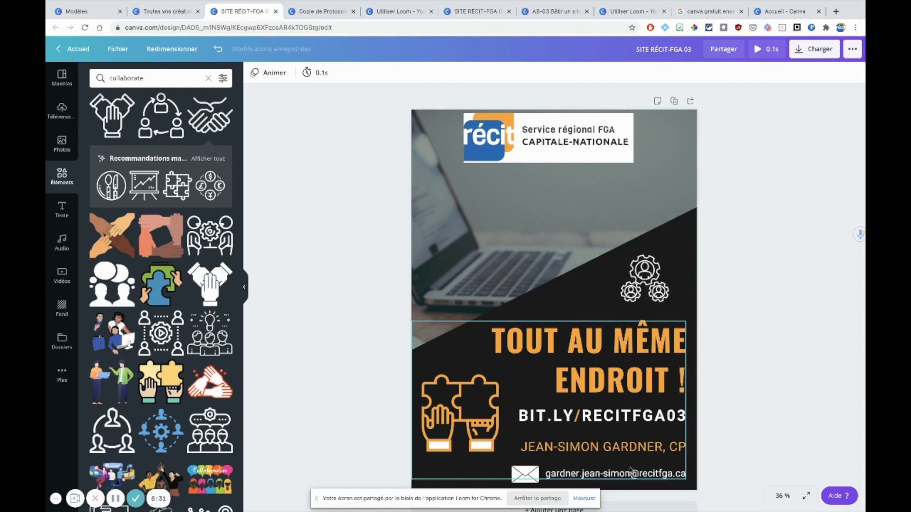
left_click(654, 478)
double_click(653, 476)
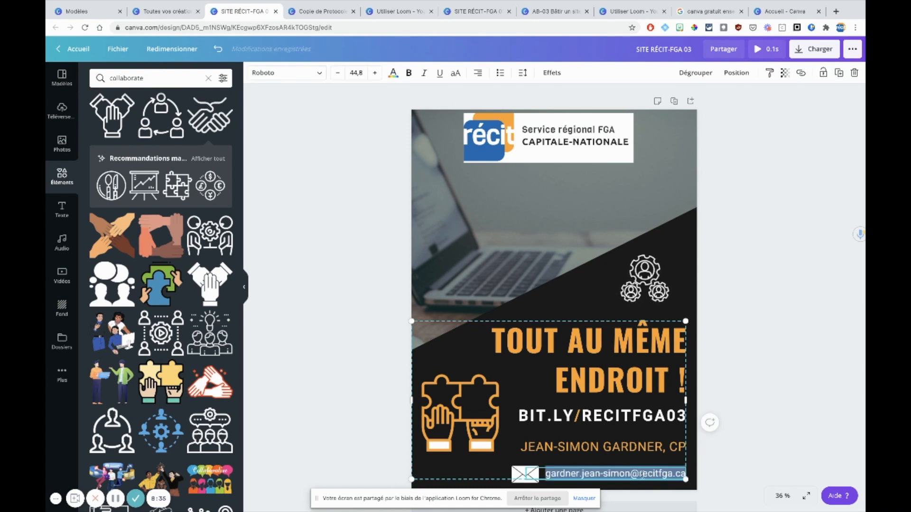
left_click(756, 427)
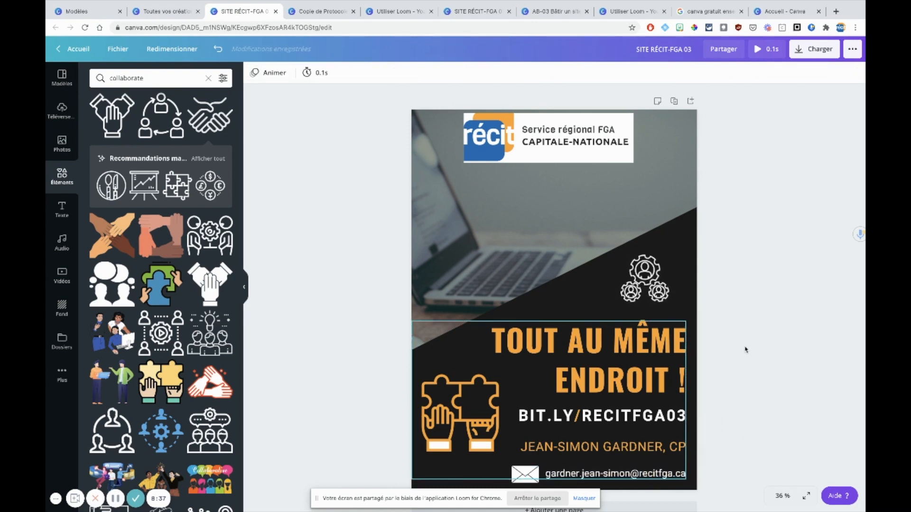
Step: Download the SITE RÉCIT-FGA 03 poster as a JPG at size 1 and quality 80
left_click(819, 55)
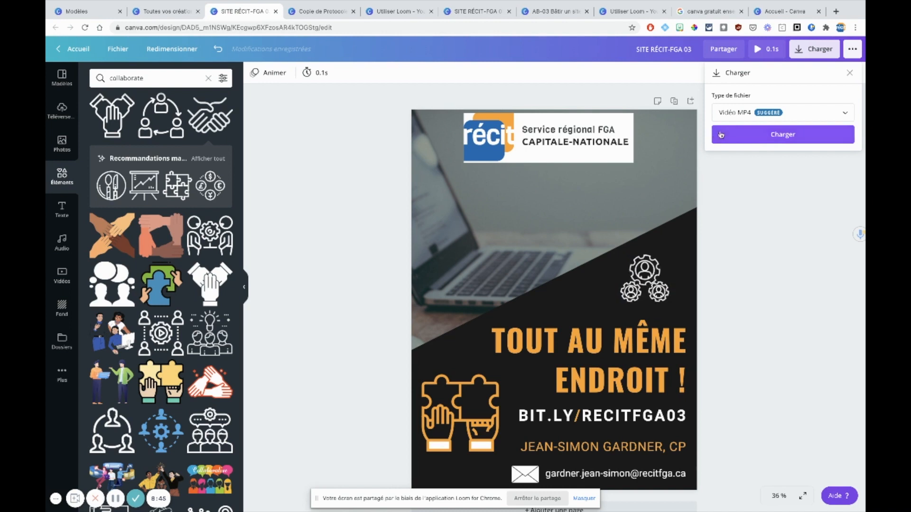
left_click(733, 116)
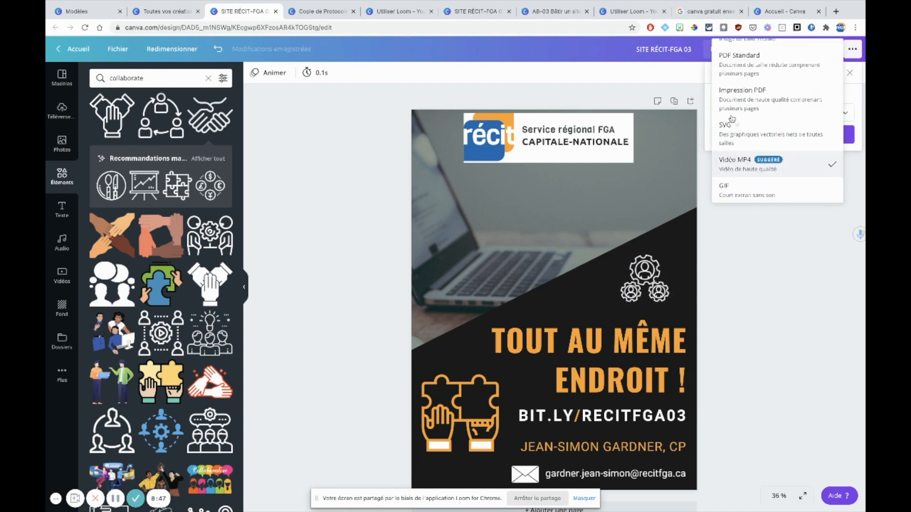
scroll(733, 116, "up", 2)
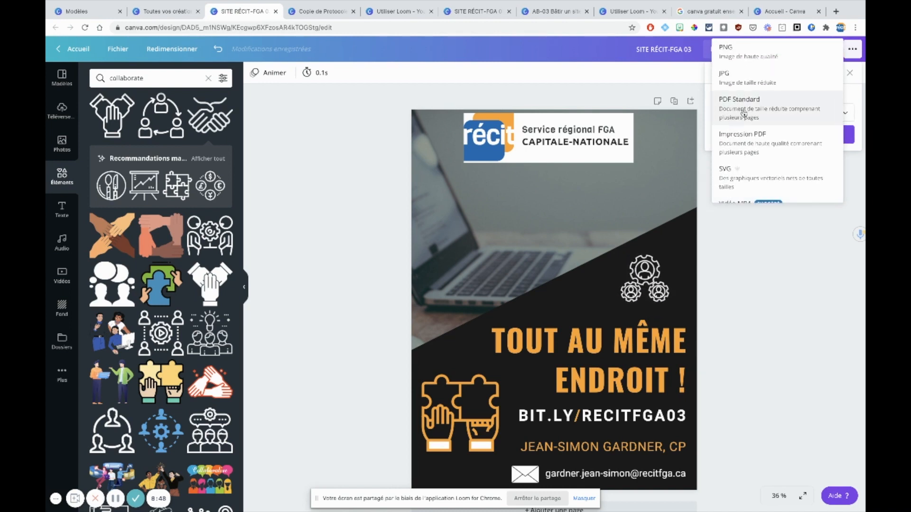
left_click(746, 85)
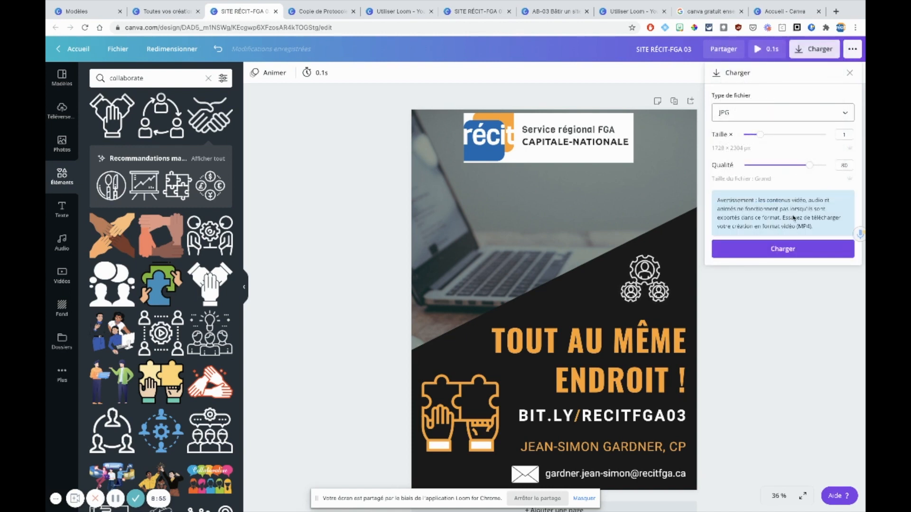
left_click(789, 248)
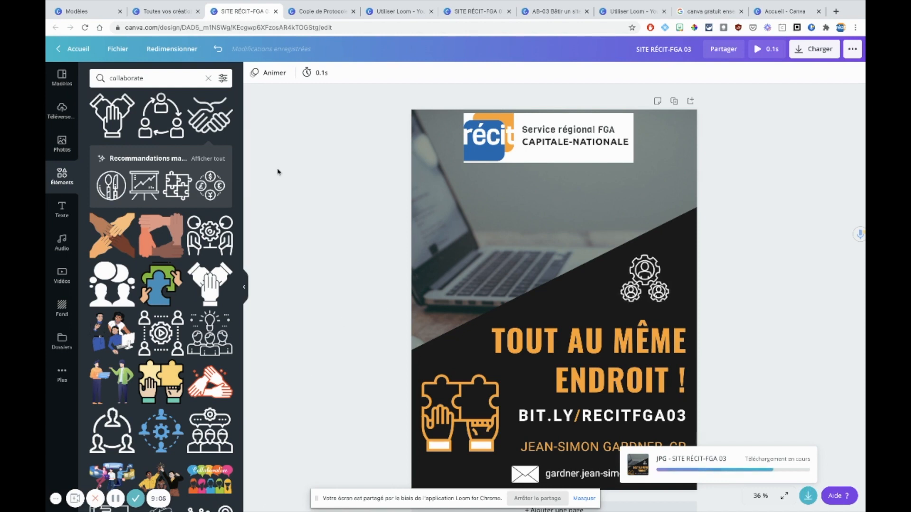
Step: Return to the list of all creations, browse the existing designs and open the CSL Offre de formations TIC brochure
left_click(147, 10)
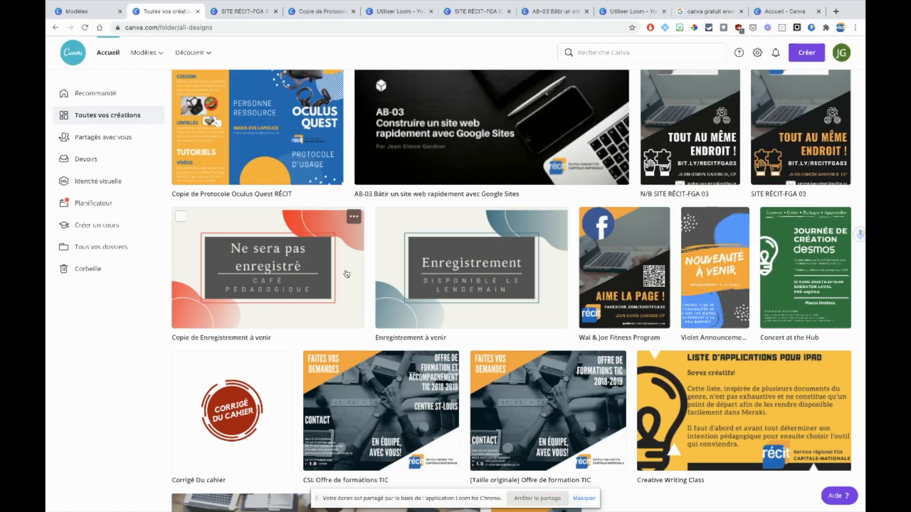
scroll(346, 274, "down", 3)
scroll(683, 237, "up", 2)
scroll(683, 237, "up", 1)
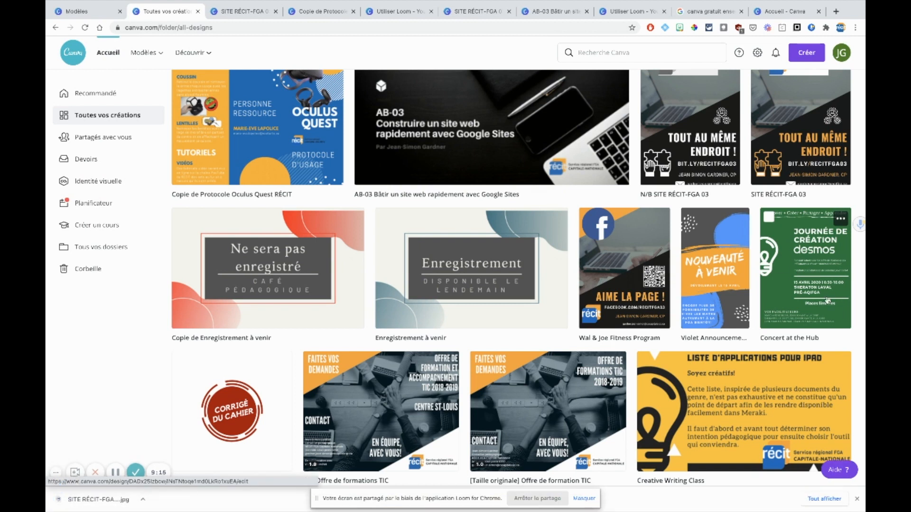
scroll(225, 281, "down", 3)
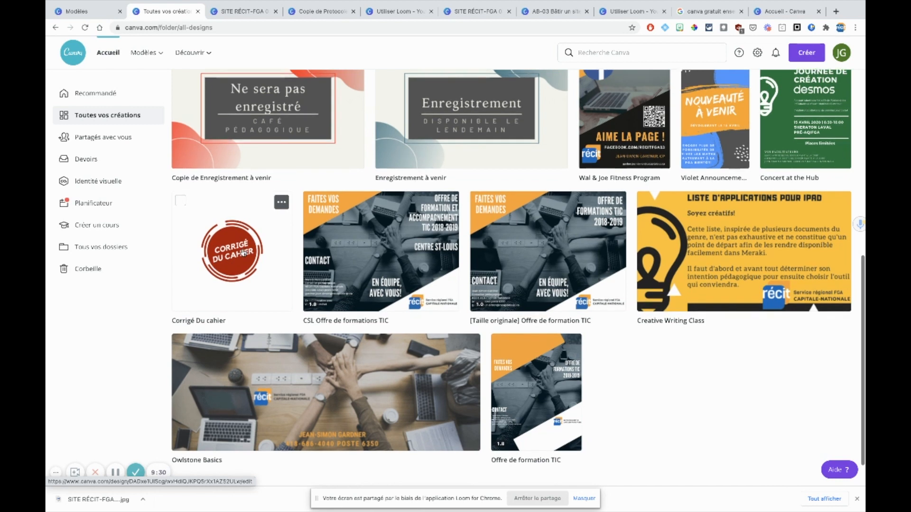
scroll(243, 254, "down", 1)
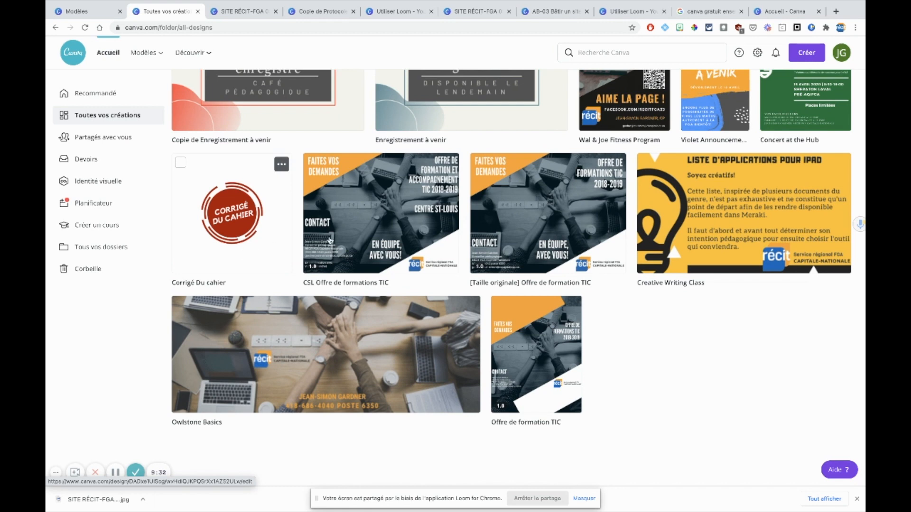
left_click(392, 240)
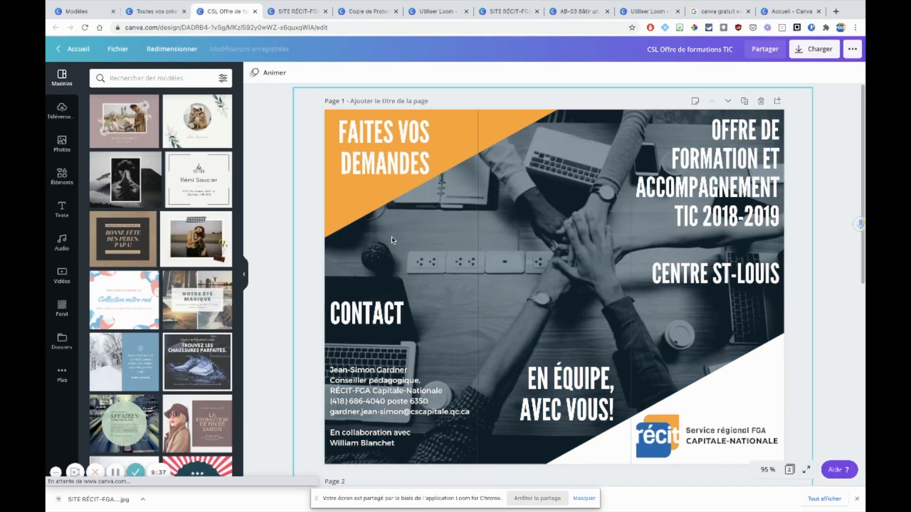
Step: Examine the training and support columns on the brochure's second page and return to its first page
scroll(392, 239, "down", 8)
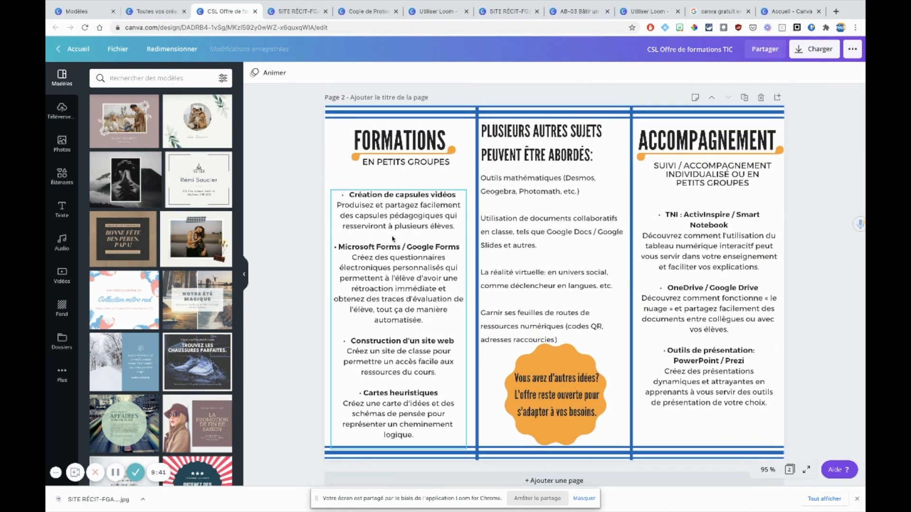
scroll(393, 239, "down", 1)
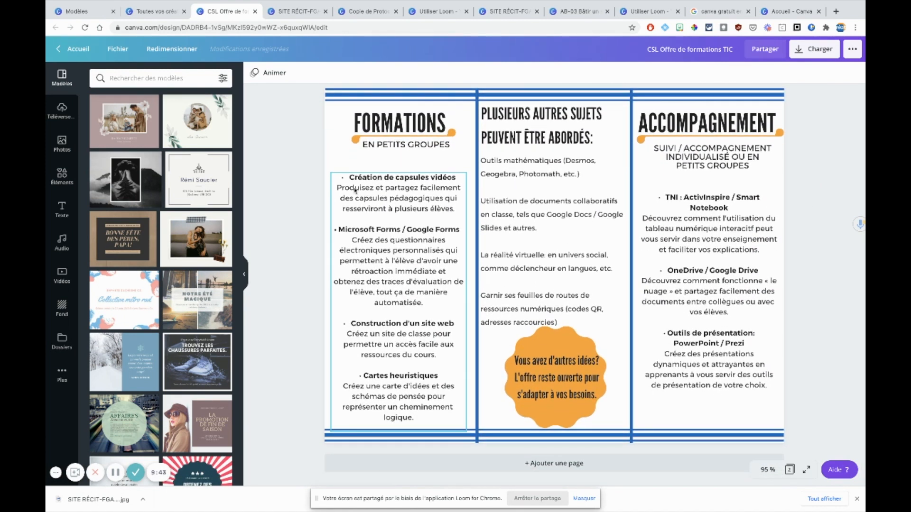
scroll(591, 249, "up", 8)
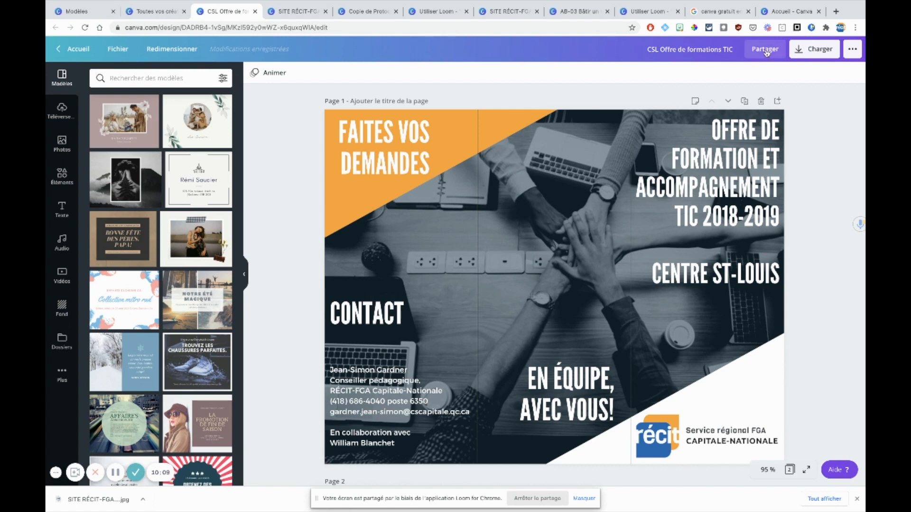
Step: Create a blank Facebook cover photo design from the list of all creations
left_click(172, 15)
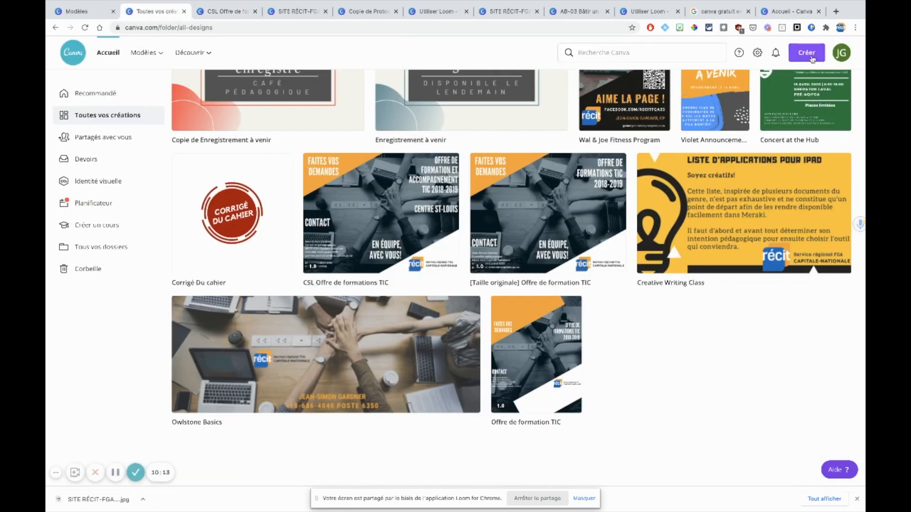
left_click(811, 57)
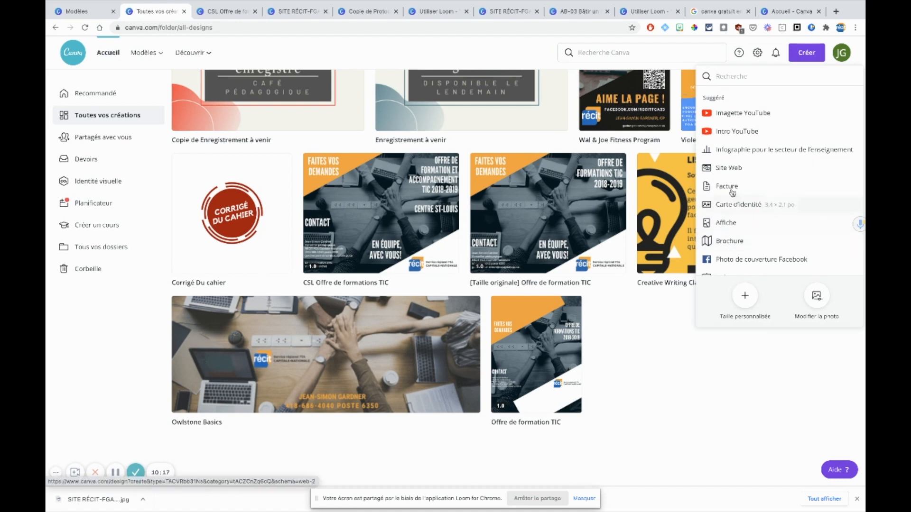
scroll(732, 194, "down", 2)
left_click(737, 219)
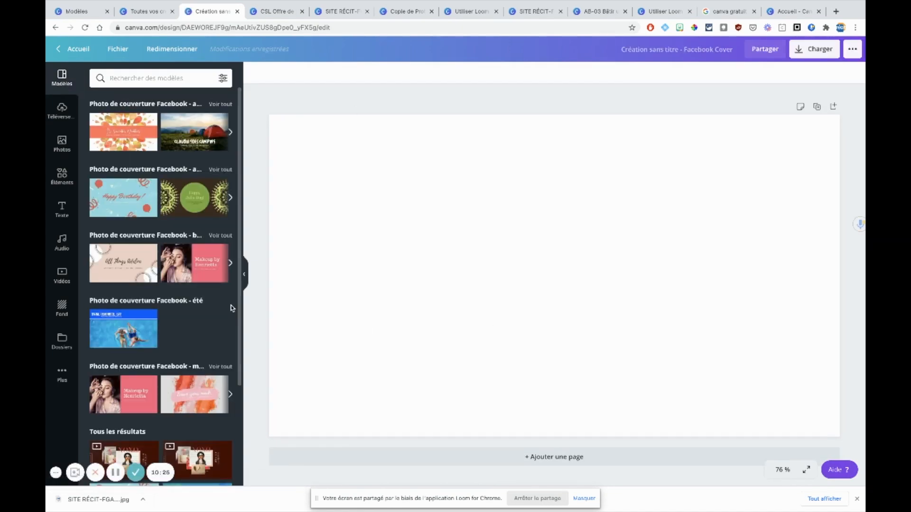
Step: Apply the "Swim, Reminisce, Eat" pool template to the blank cover, open its background photo for cropping and cancel the crop
left_click(133, 338)
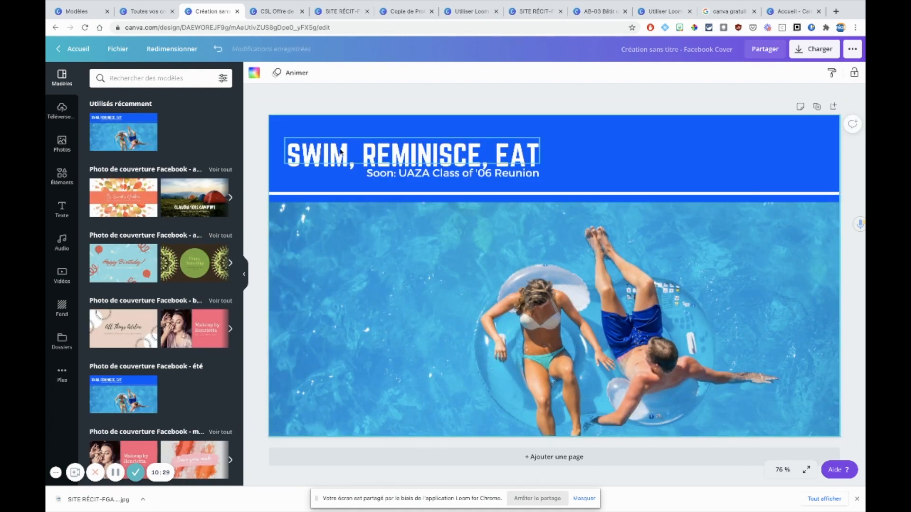
left_click(362, 267)
left_click(362, 267)
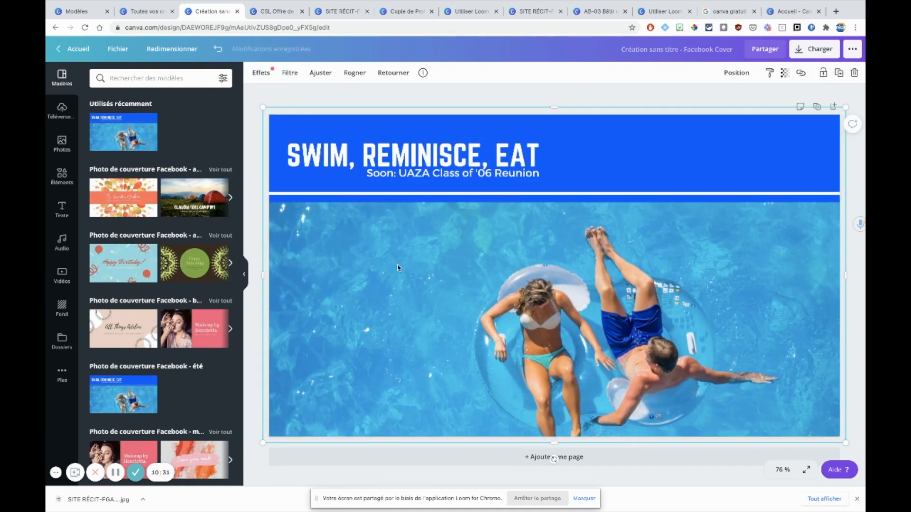
double_click(400, 267)
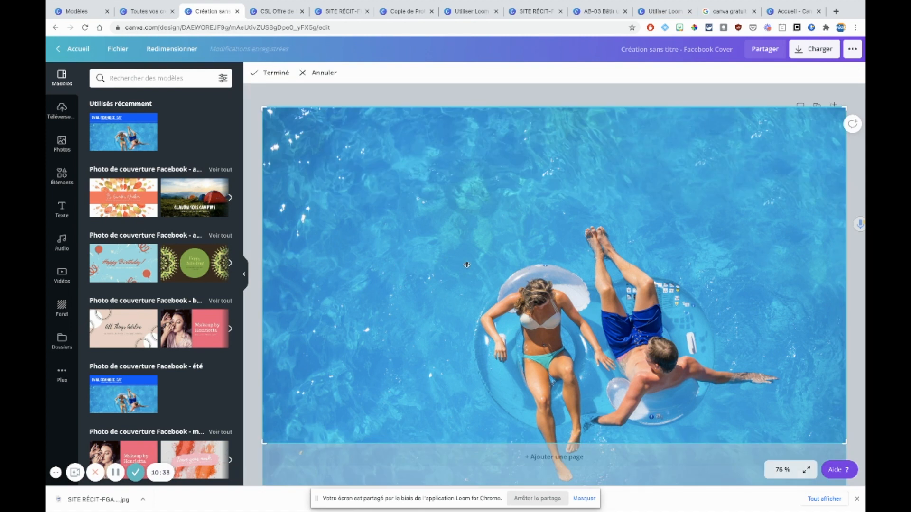
left_click(319, 73)
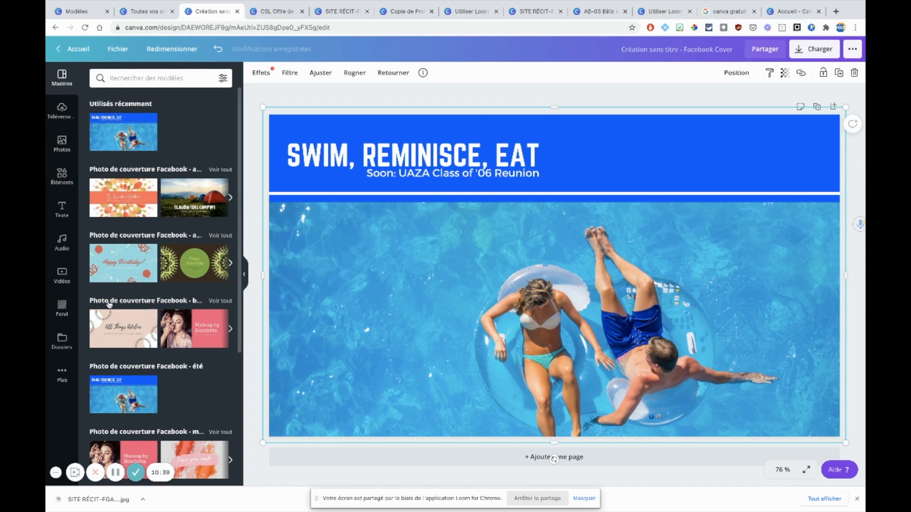
Step: Apply the camping tents template to the cover and replace its title with "CLASSE DE" followed by the teacher's first name
left_click(189, 200)
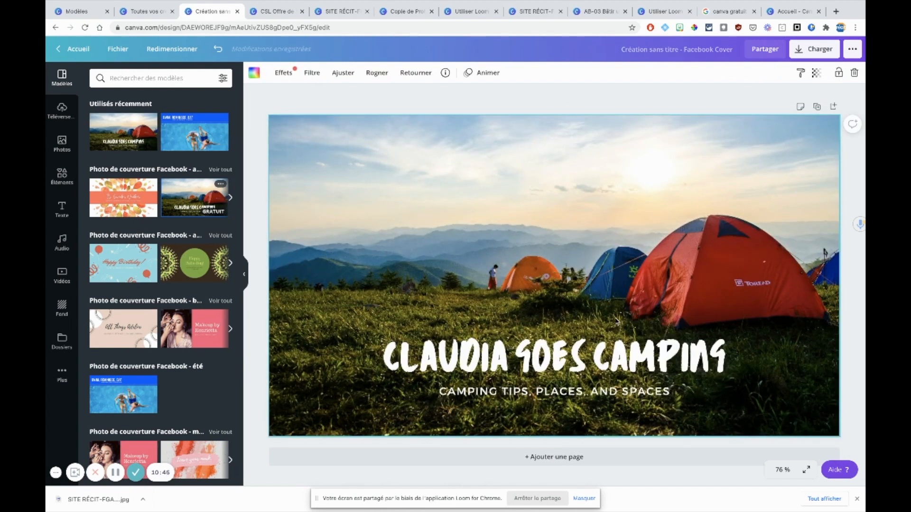
double_click(590, 356)
type("CLA")
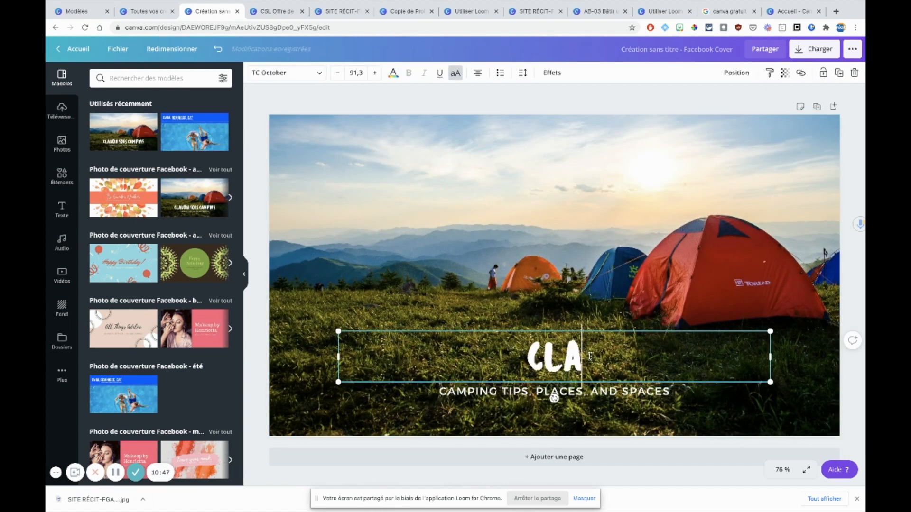
type("SSE DE JEAN-SIMON")
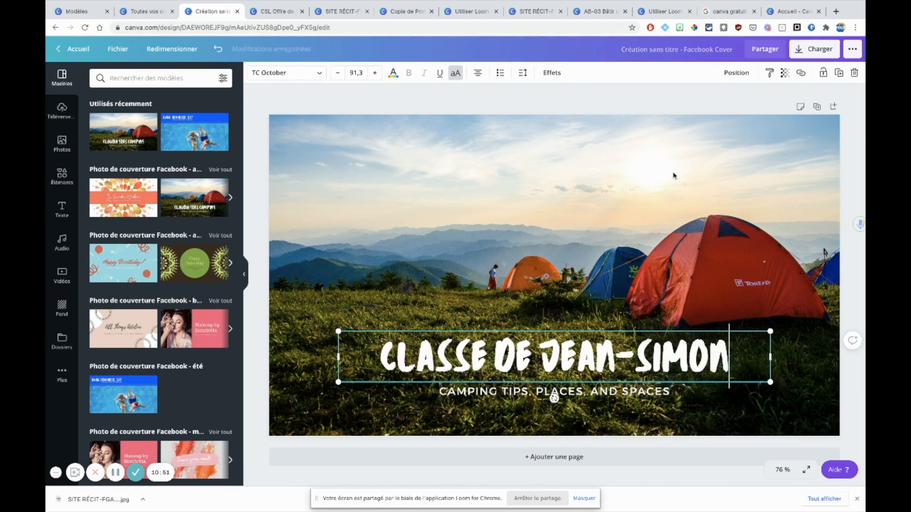
left_click(559, 257)
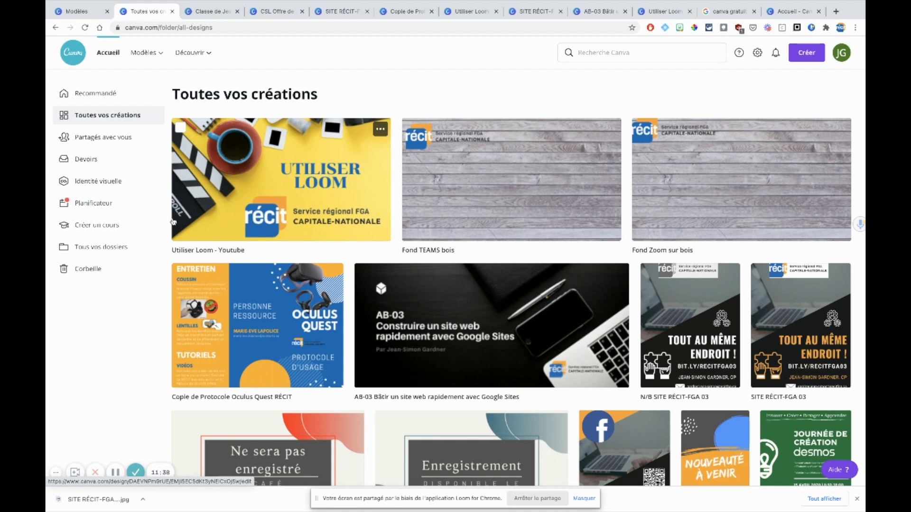
Step: Open the course creation page and look over the options for inviting class members
left_click(91, 235)
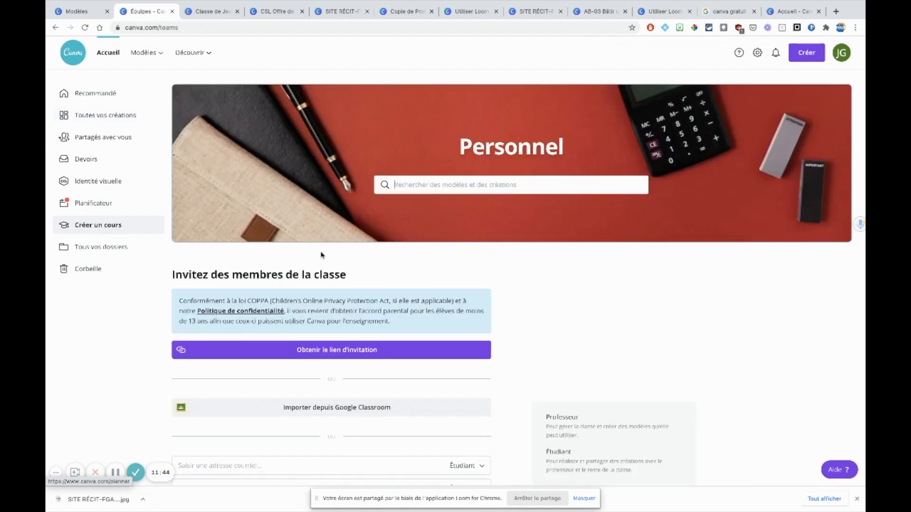
scroll(321, 255, "down", 4)
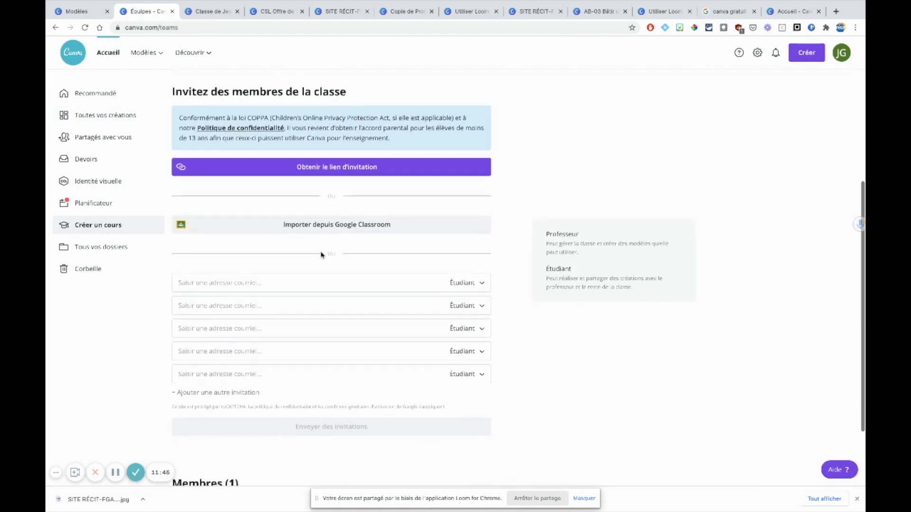
scroll(322, 255, "up", 1)
Step: Try to import class members from Google Classroom, granting Canva the requested permissions, and close the classroom chooser
left_click(323, 262)
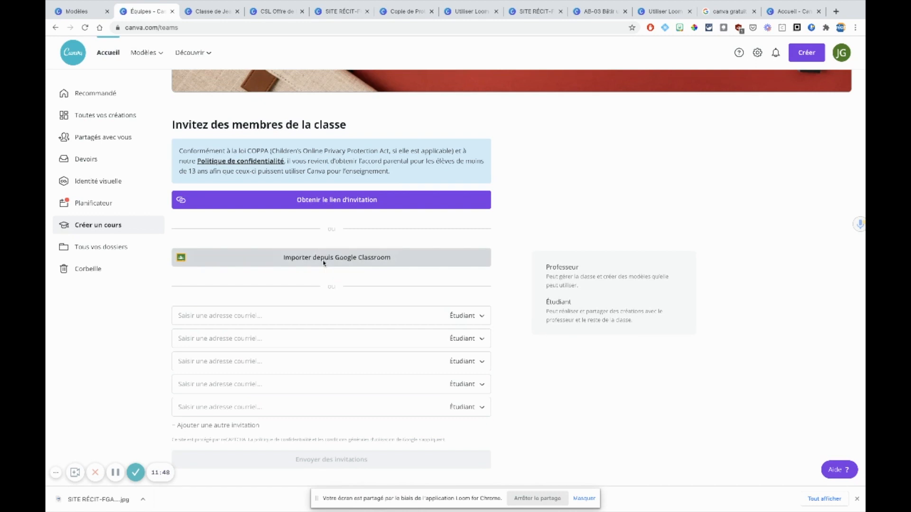
left_click(423, 257)
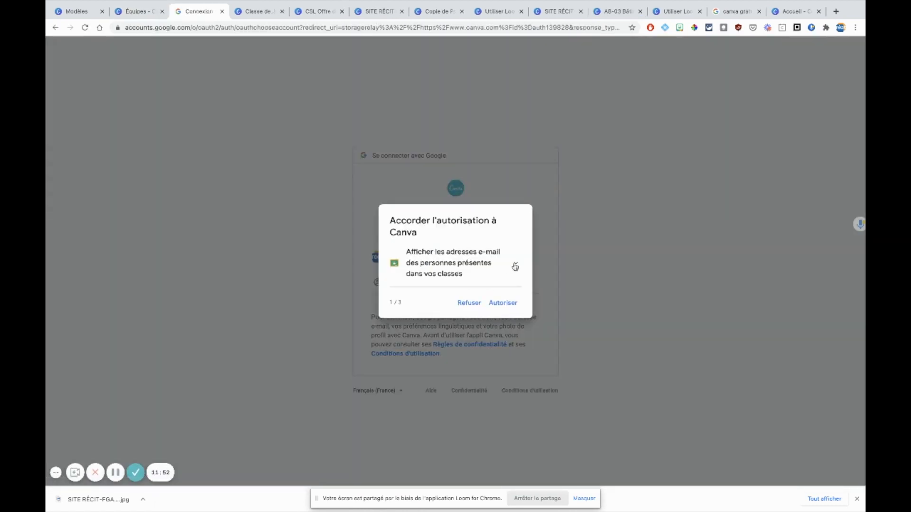
left_click(511, 305)
left_click(511, 305)
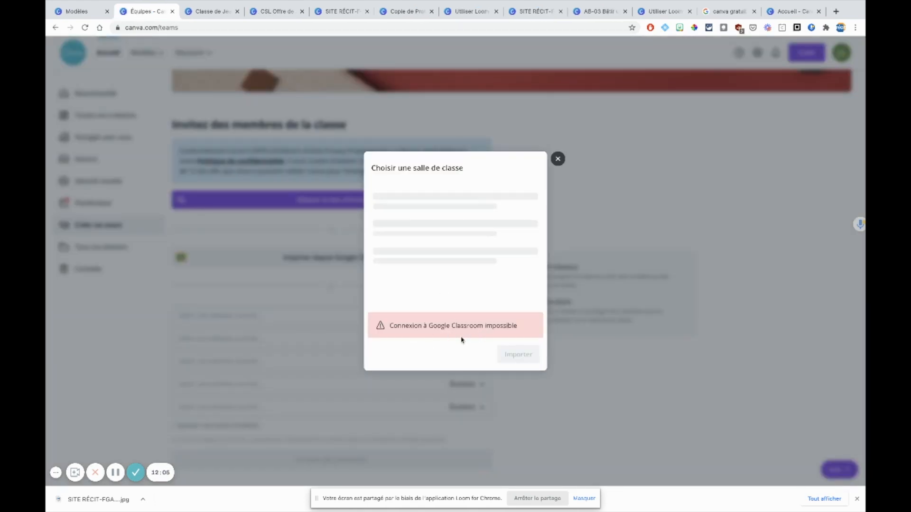
left_click(558, 160)
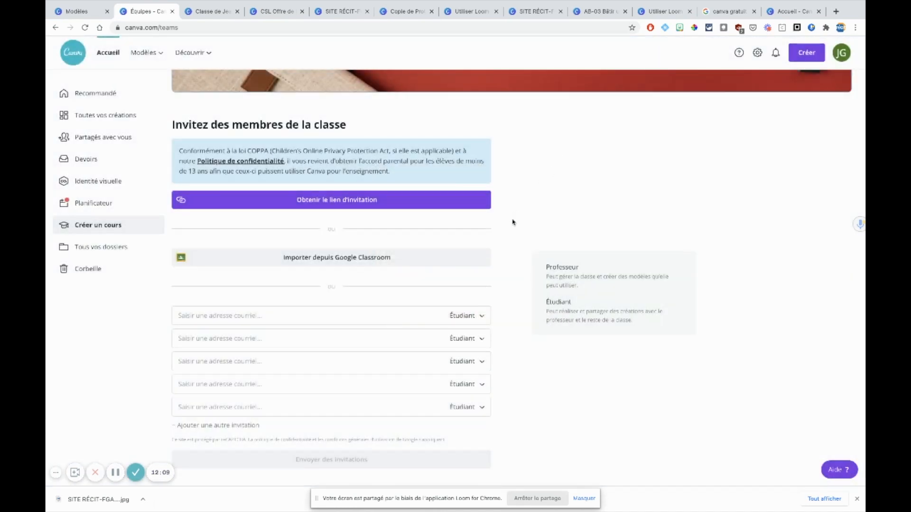
Step: Review the student e-mail invitation fields and the member list, and return to the beginning of the class page
scroll(399, 352, "down", 2)
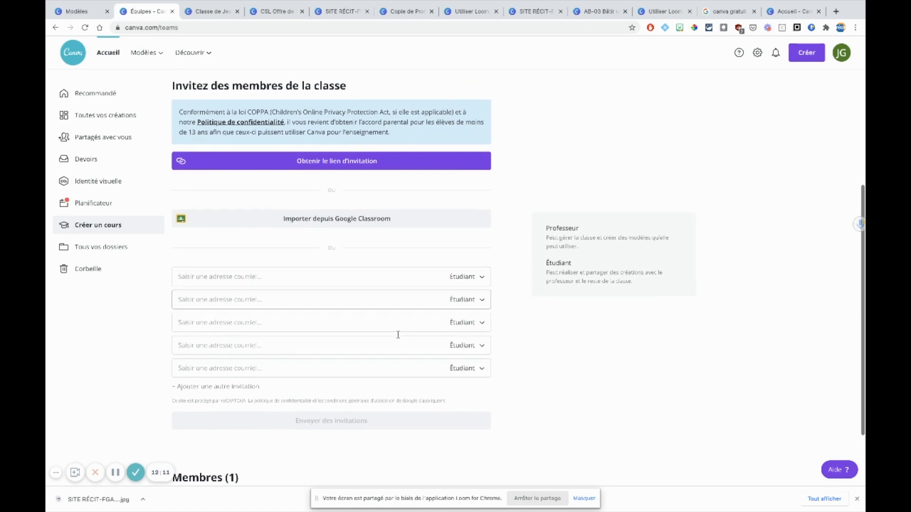
scroll(399, 338, "down", 1)
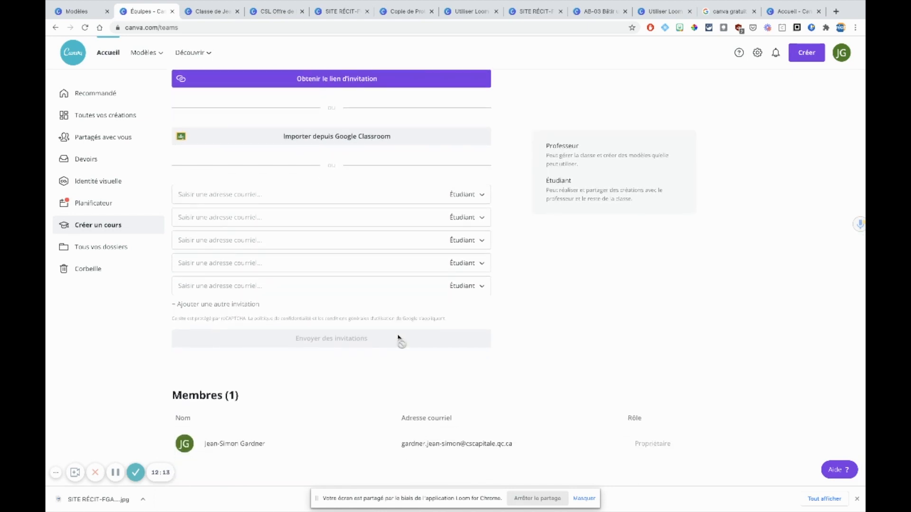
scroll(398, 337, "up", 6)
scroll(400, 340, "left", 5)
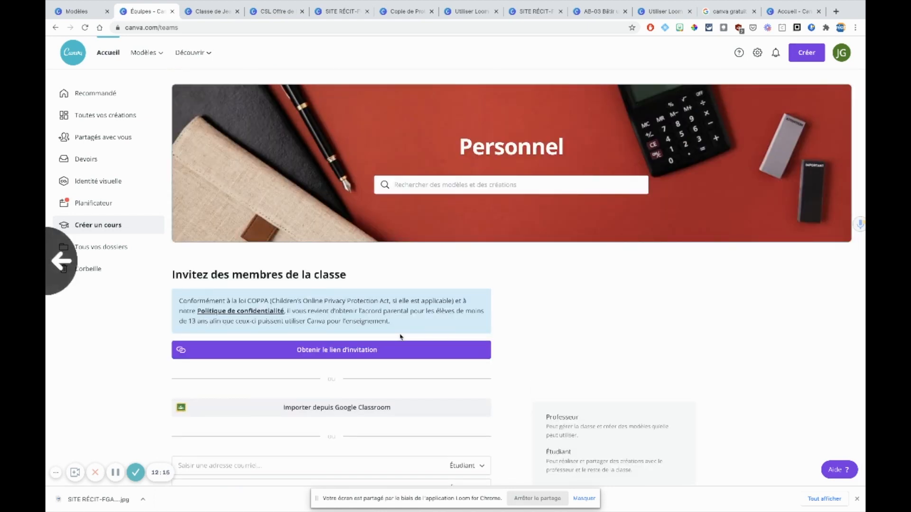